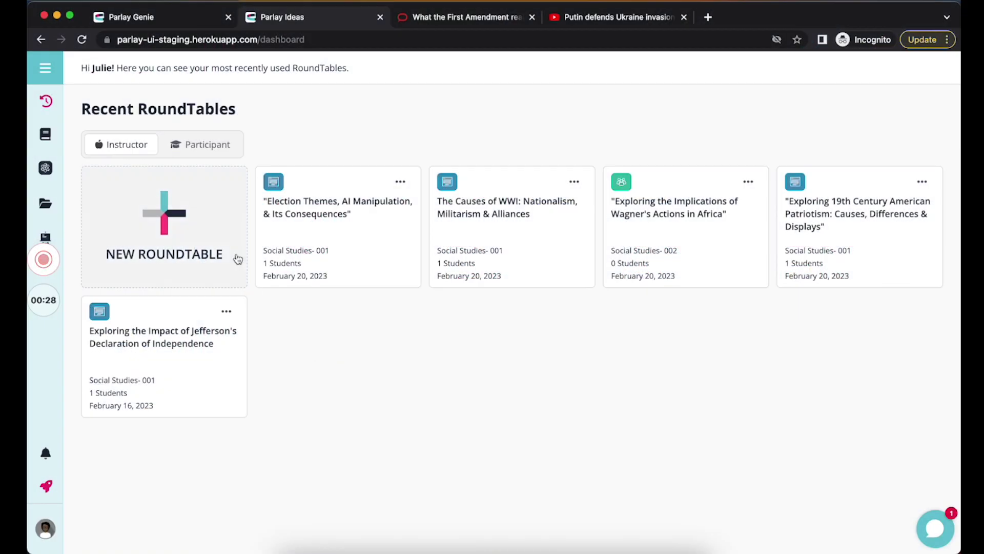
Start a new Social Studies 001 RoundTable using Parlay Genie's Written RoundTable
left_click(227, 246)
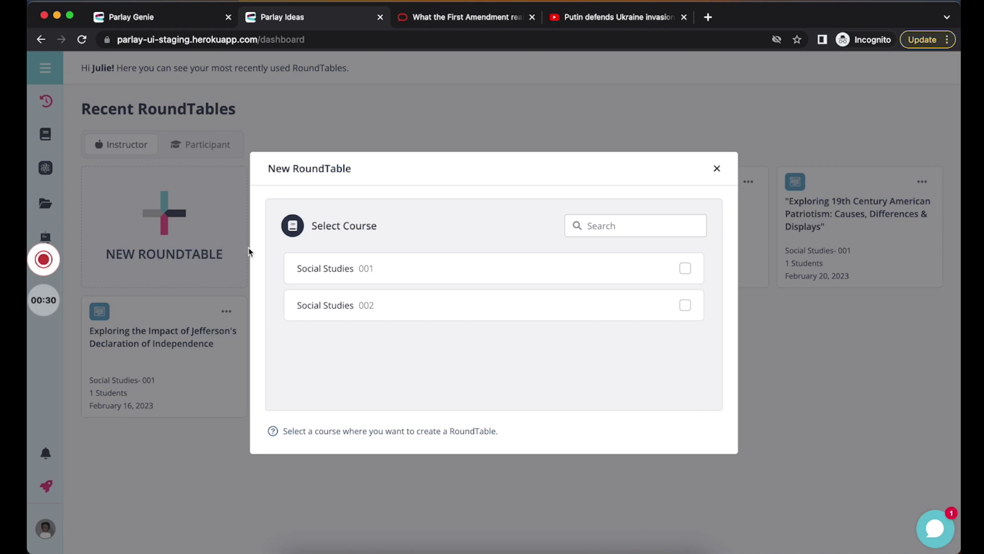
left_click(320, 272)
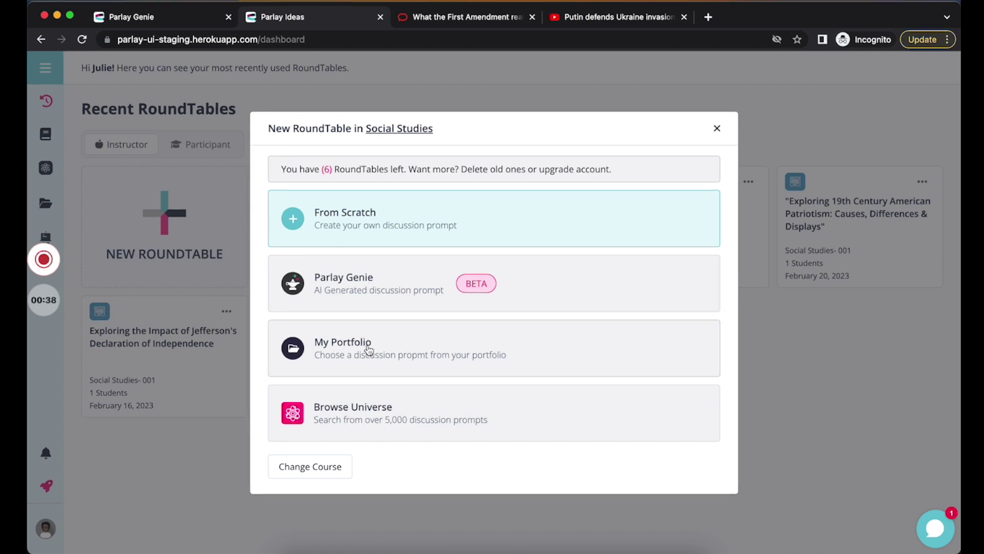
left_click(406, 291)
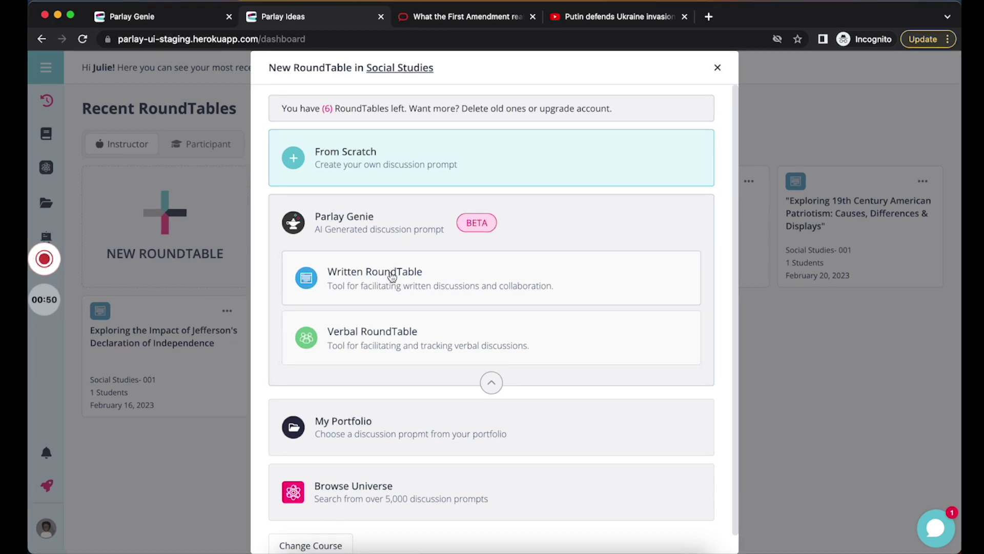
left_click(386, 335)
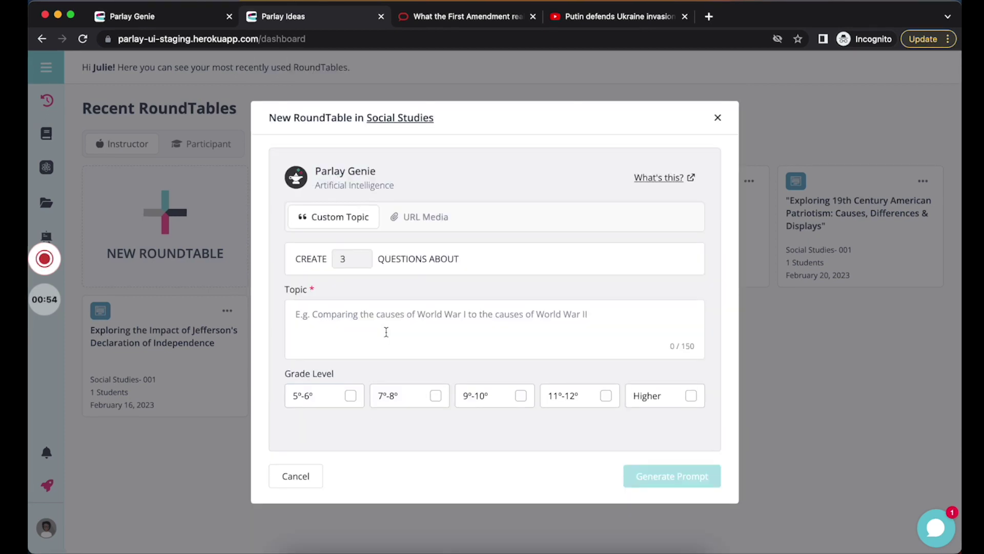
Enter the Romeo and Juliet prologue as the Custom Topic, correcting a typo
left_click(412, 213)
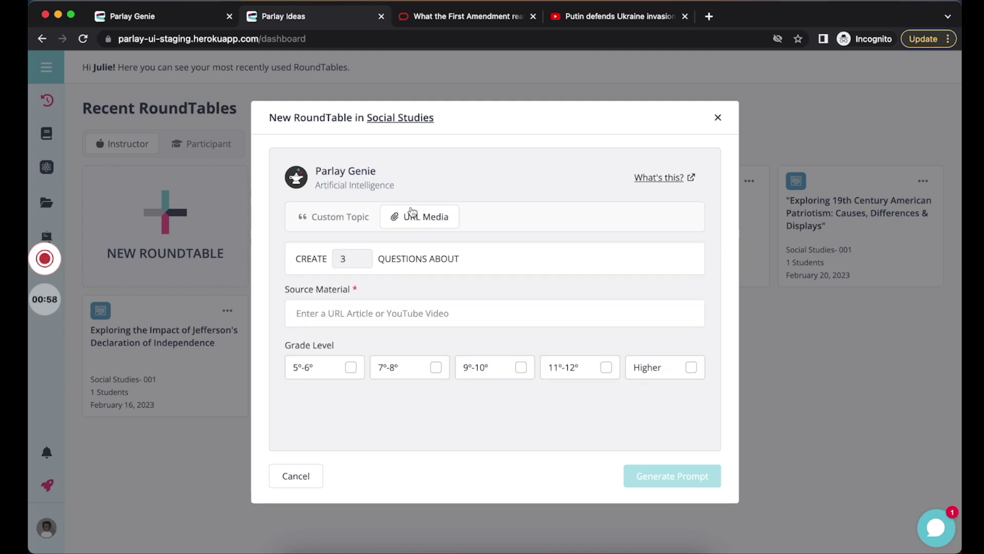
left_click(361, 219)
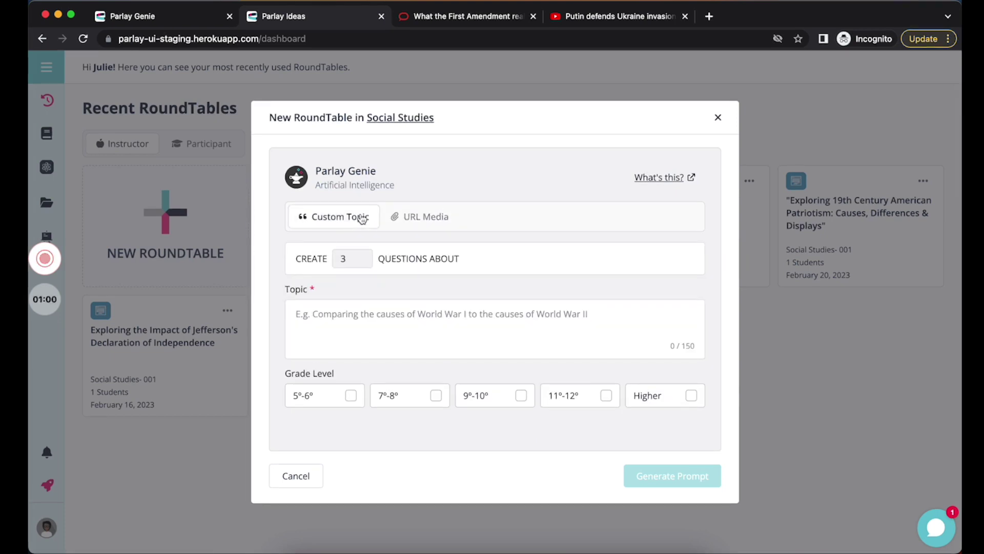
left_click(340, 317)
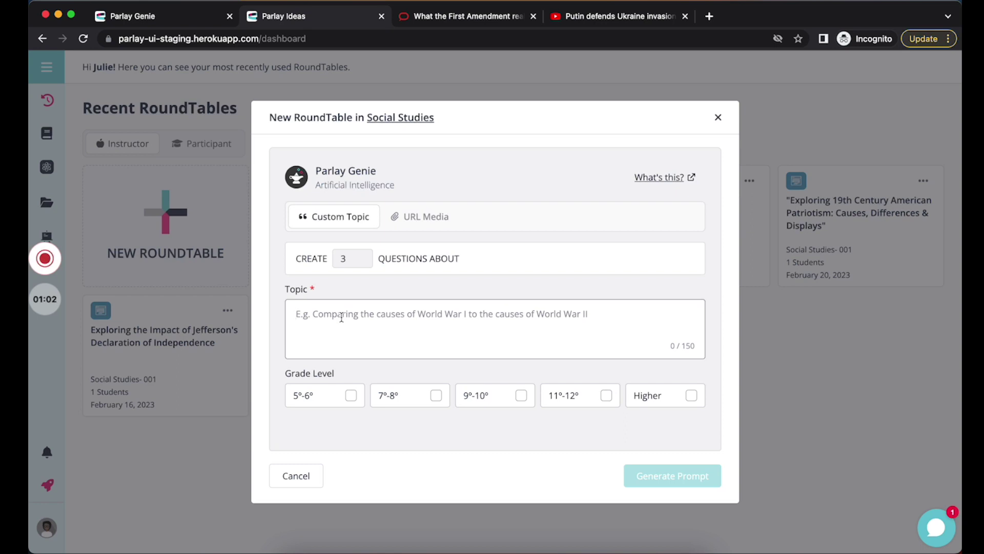
type("The pr")
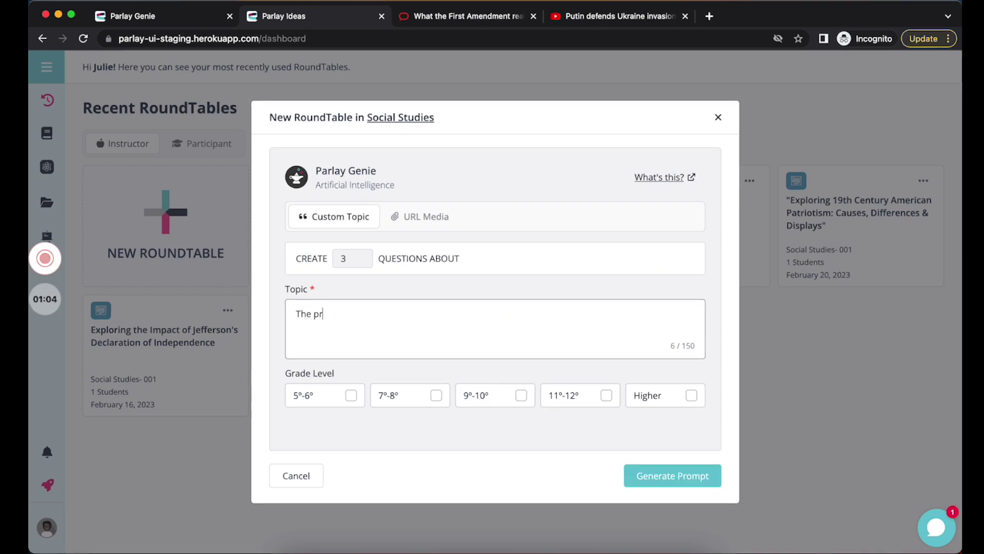
type("olofu")
key("BackSpace")
key("BackSpace")
type("gue")
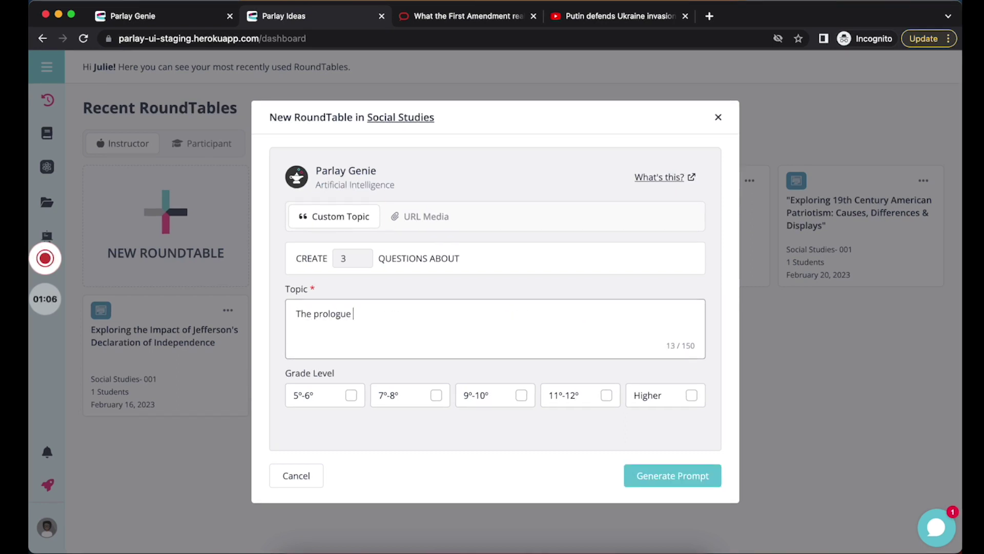
type(" to romeo and juli")
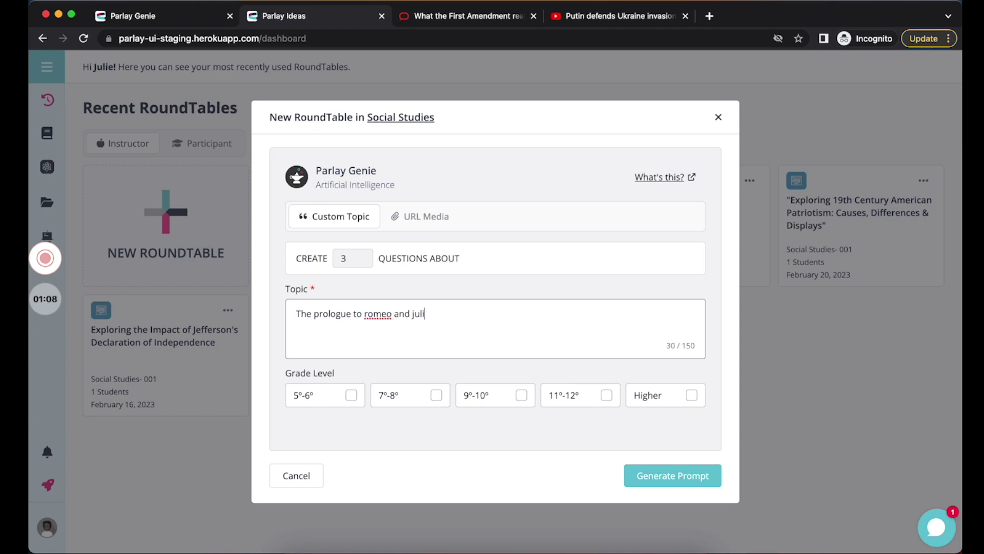
type("et")
Request 4 questions for grades 9º-10º and generate the prompt
left_click(366, 255)
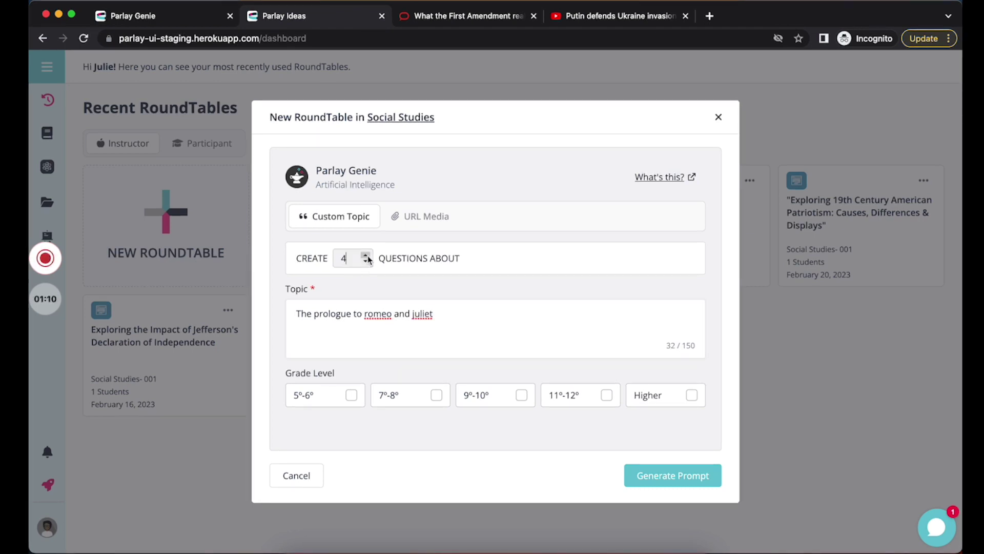
left_click(523, 395)
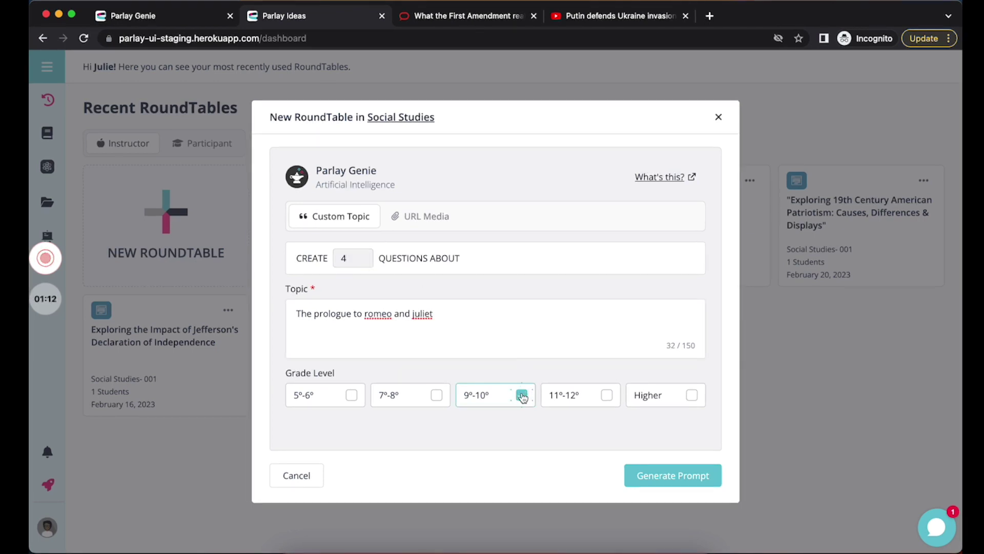
left_click(687, 477)
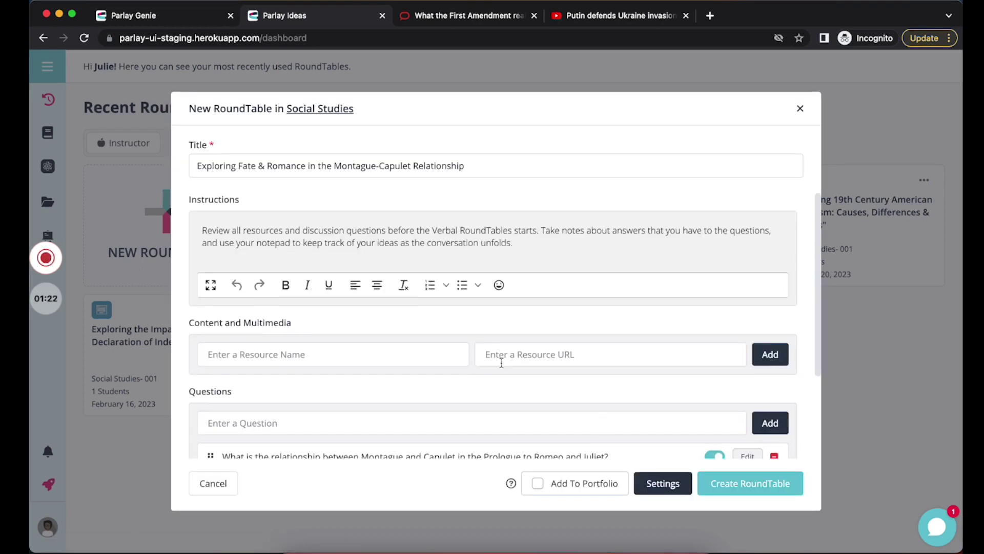
Review the Montague-Capulet draft's instructions, then create the RoundTable
left_click_drag(397, 230, 483, 243)
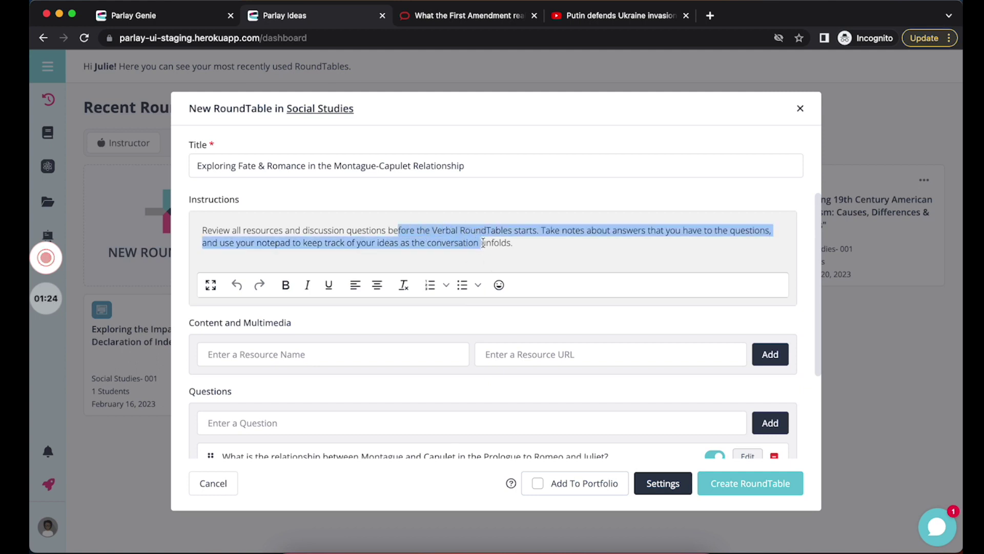
left_click(483, 244)
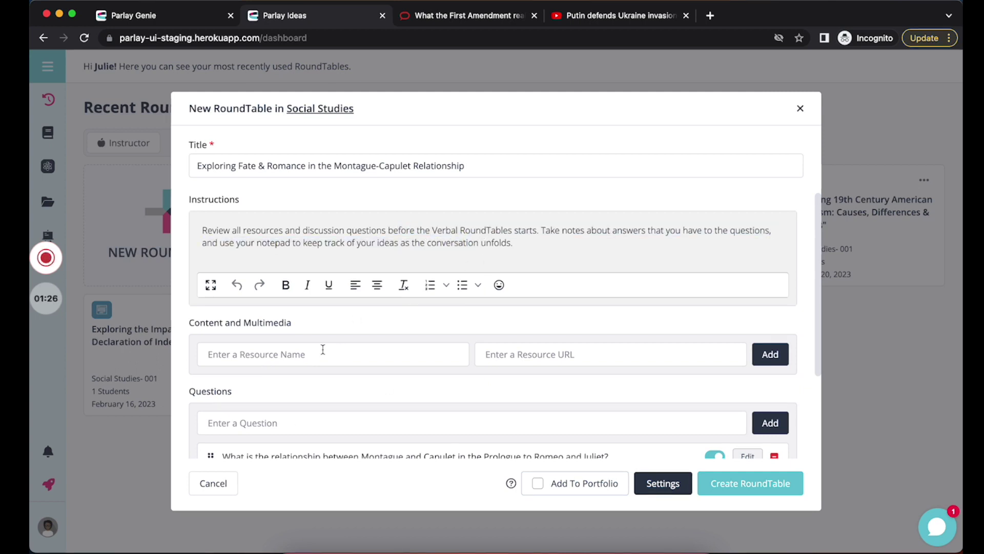
scroll(322, 350, "down", 2)
scroll(322, 350, "down", 3)
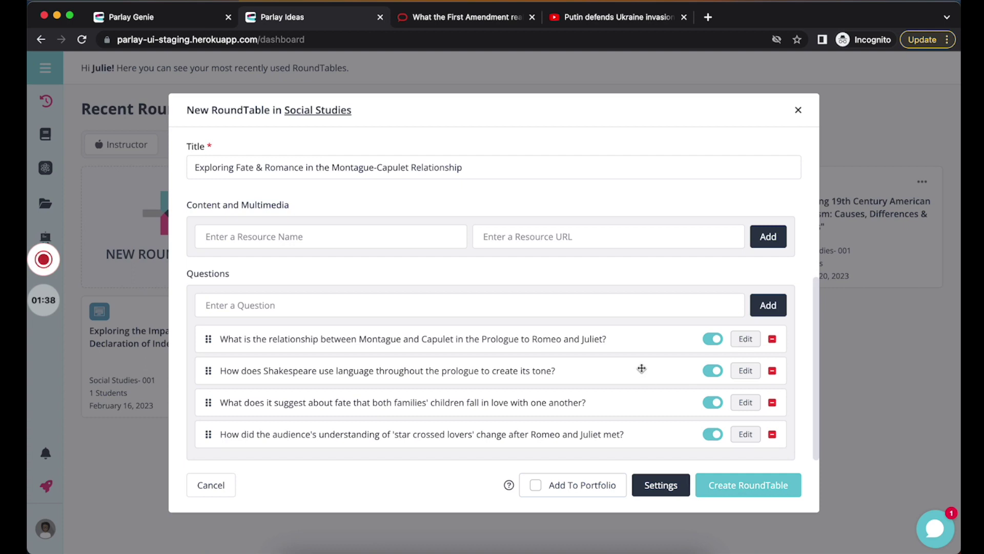
left_click(716, 486)
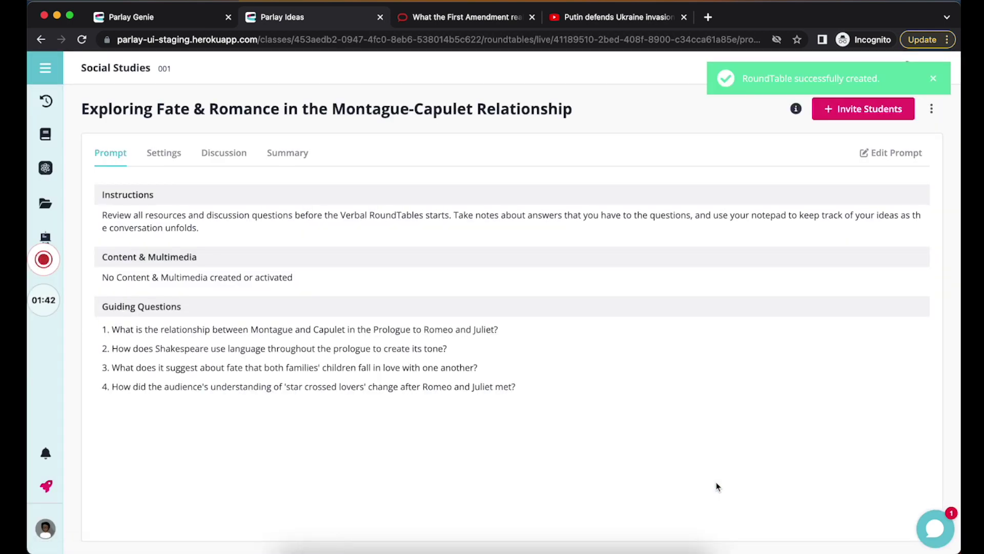
Open and close Invite Students, then return to the Recent RoundTables list
left_click(855, 112)
left_click(798, 111)
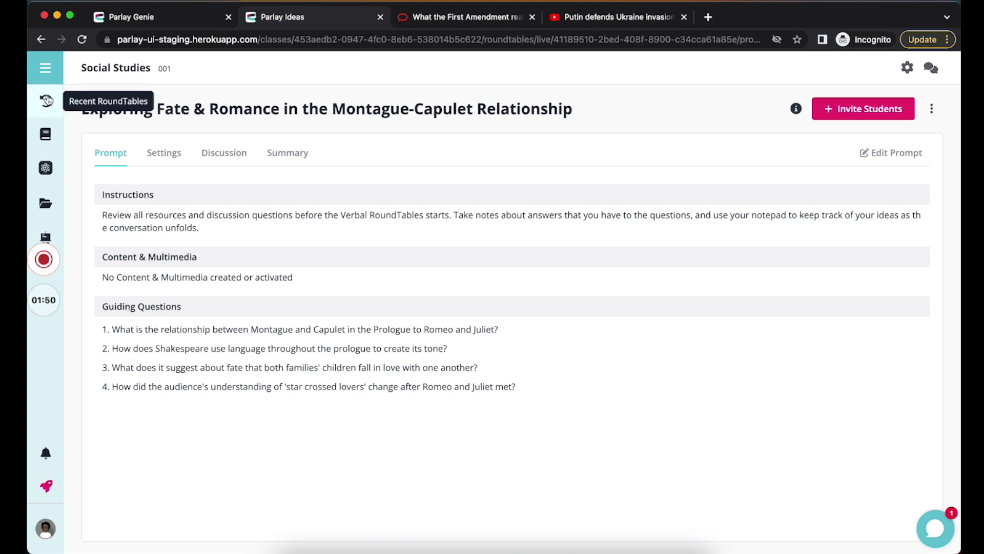
left_click(46, 101)
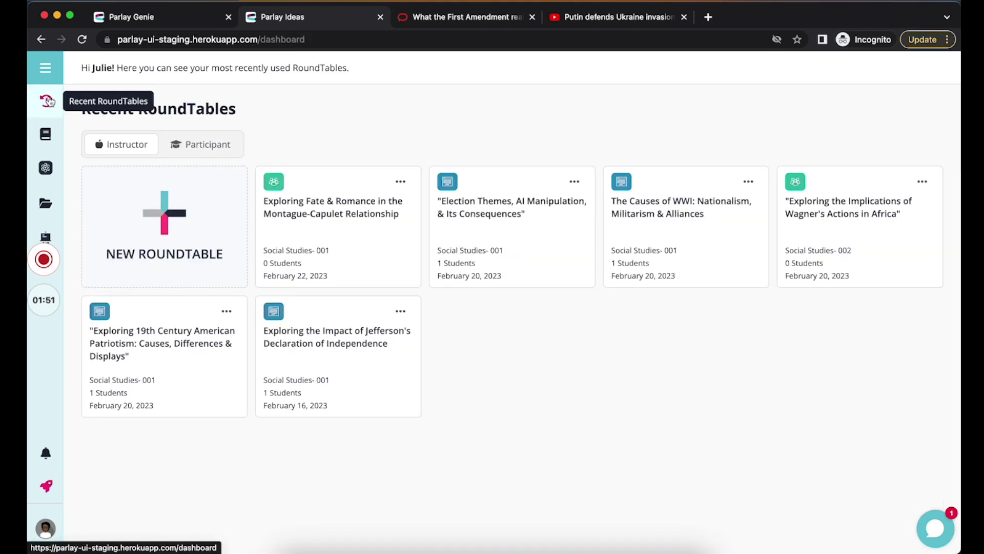
Start a Social Studies 001 Genie written RoundTable from URL Media and open the First Amendment article
left_click(133, 198)
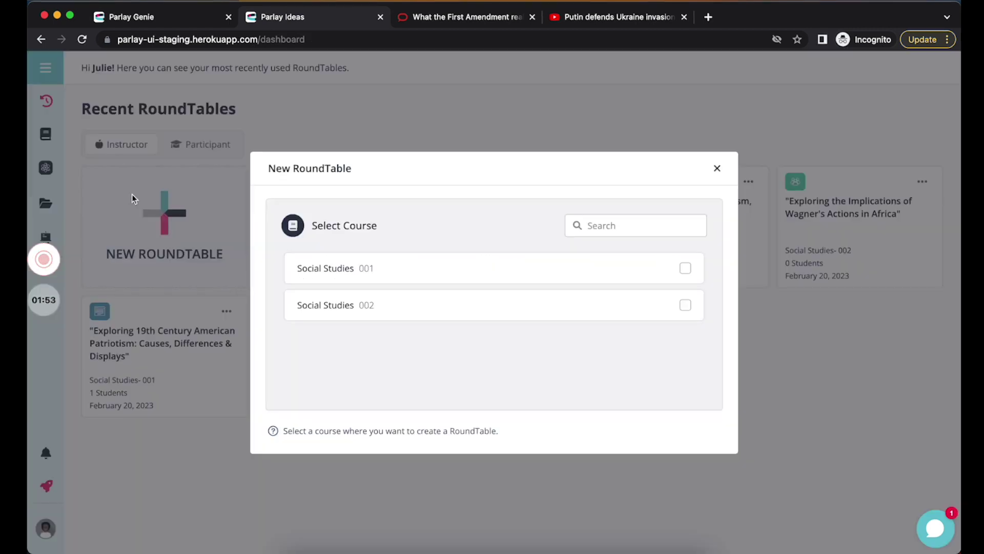
left_click(334, 268)
left_click(337, 274)
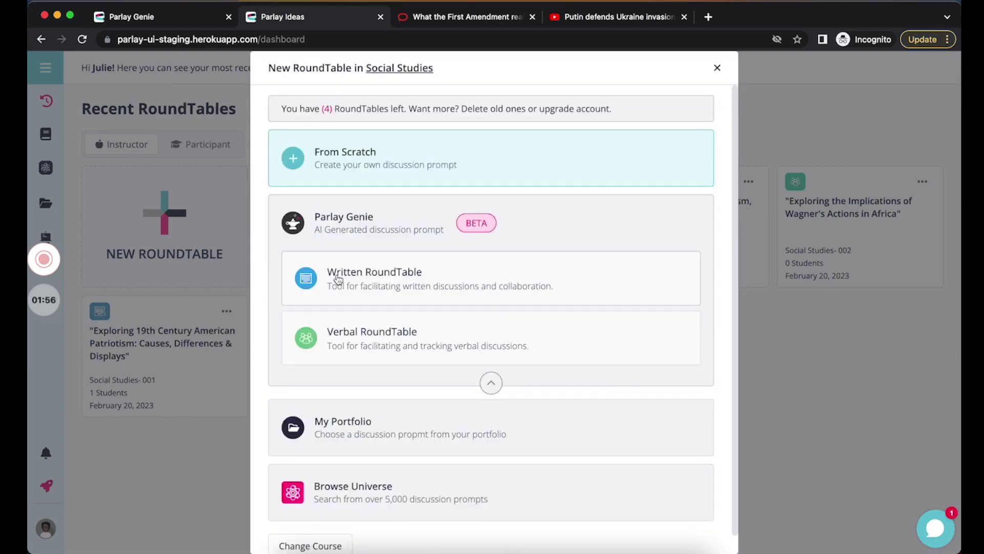
left_click(339, 282)
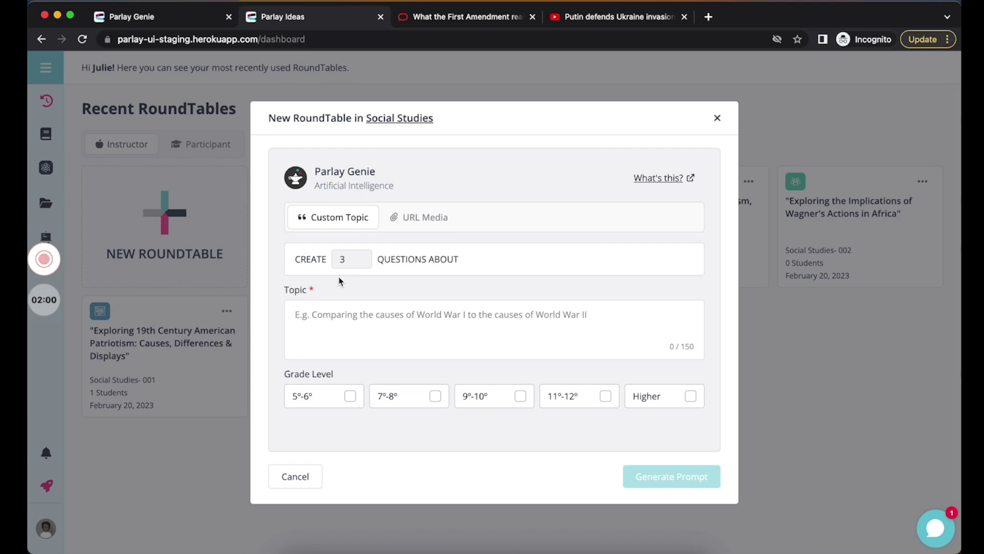
left_click(410, 220)
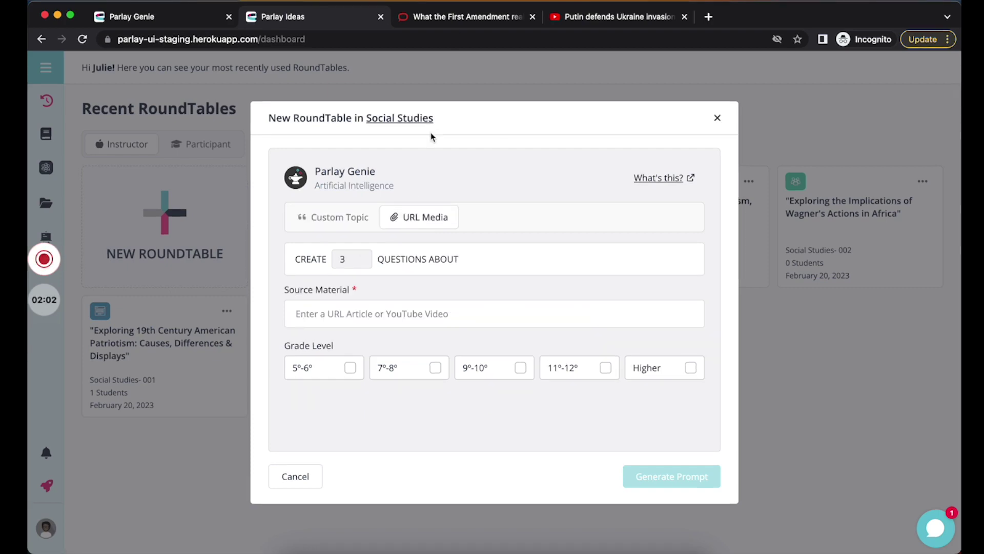
left_click(466, 16)
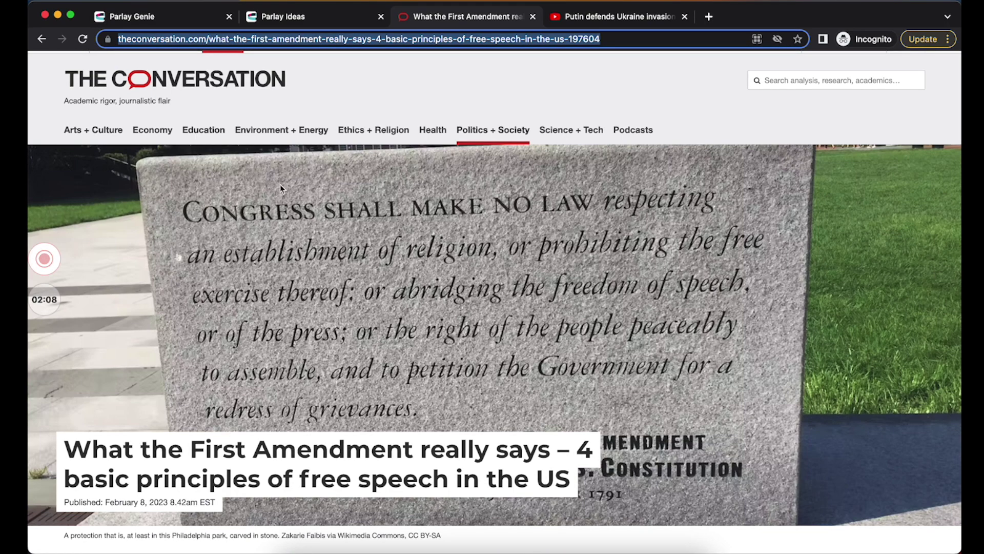
Paste the First Amendment article link, tick grades 11º-12º, and generate the prompt
left_click(305, 24)
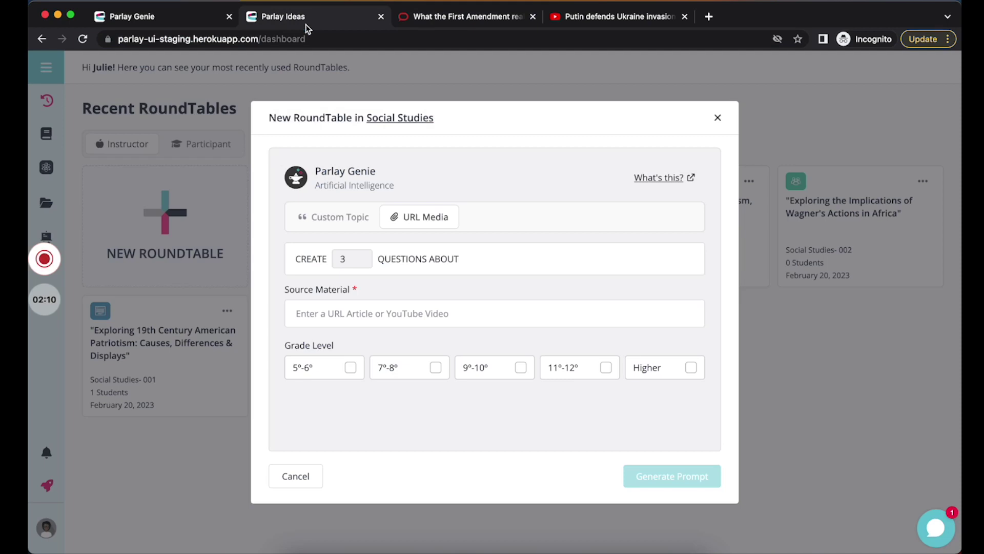
left_click(367, 315)
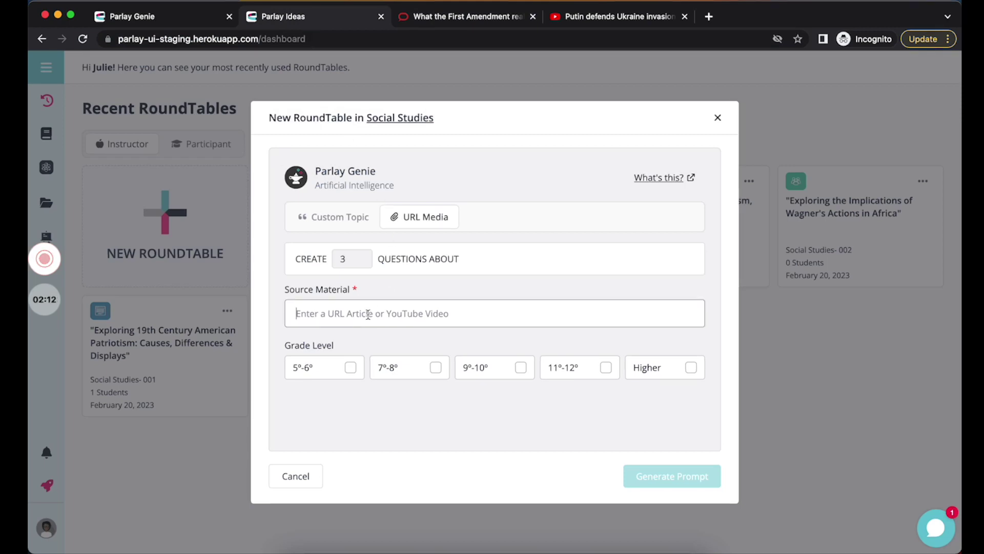
key("ctrl+v")
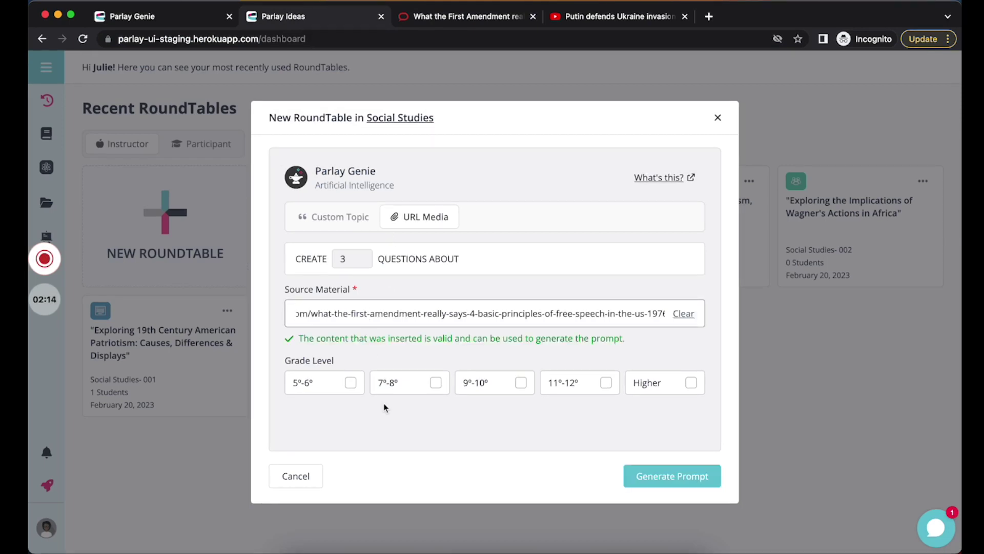
left_click(563, 392)
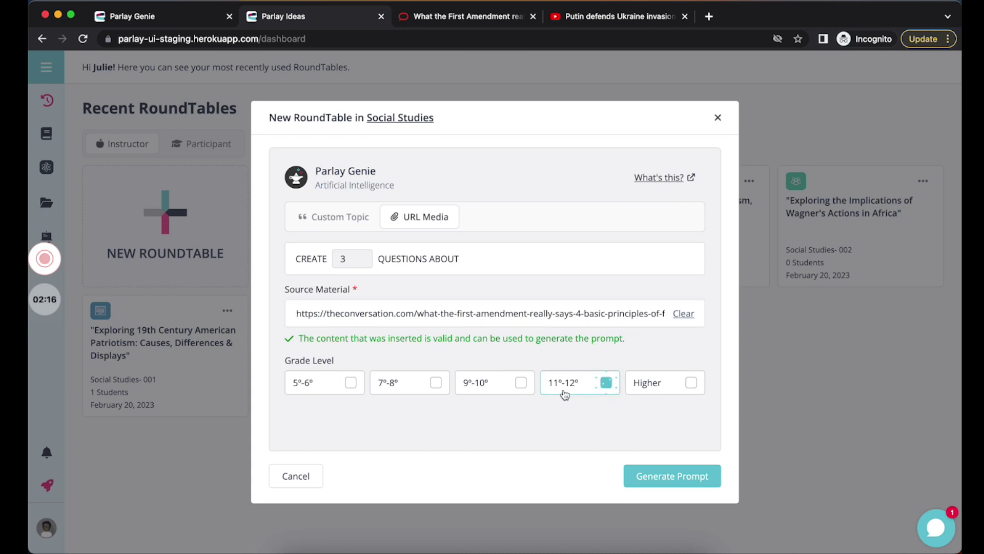
left_click(645, 478)
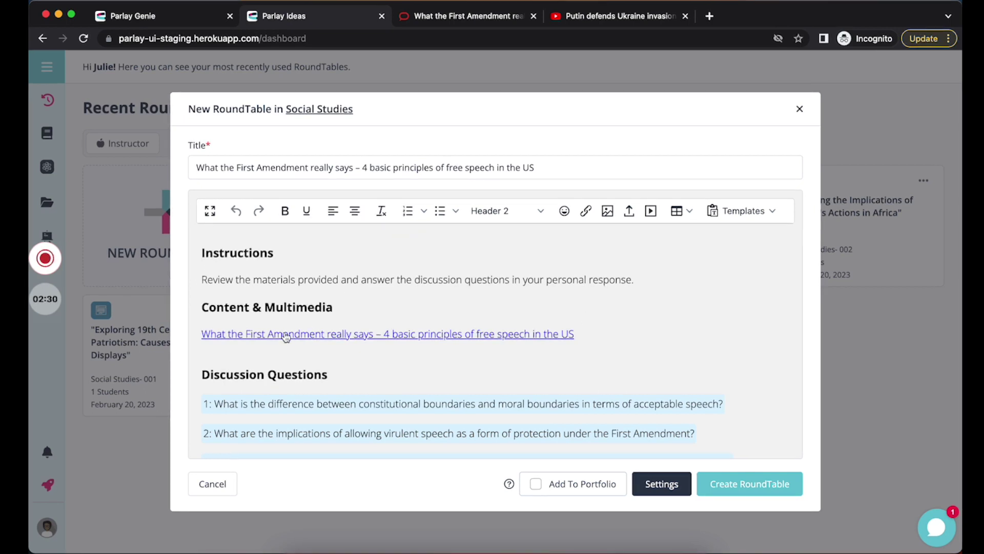
scroll(463, 345, "down", 1)
scroll(468, 362, "down", 4)
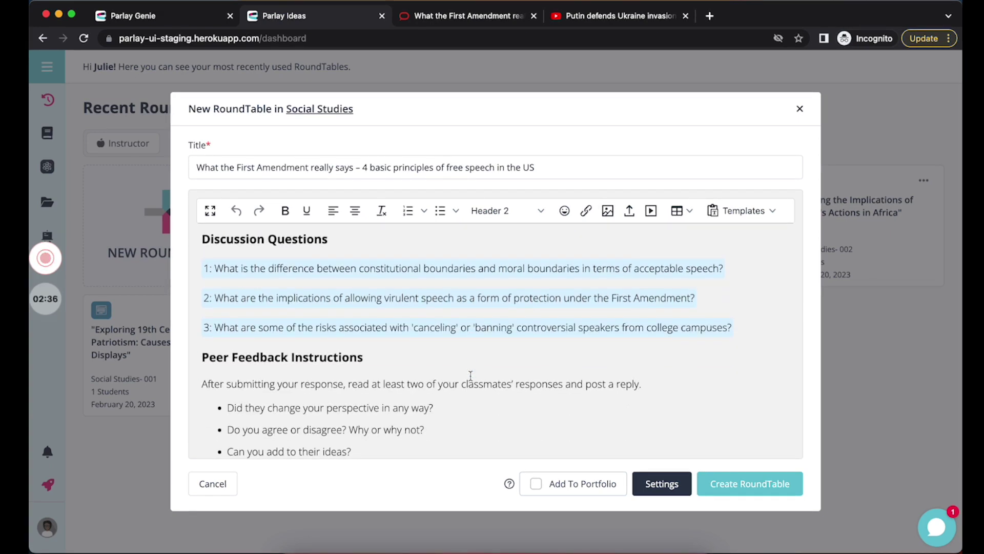
Tick Add To Portfolio and create the First Amendment RoundTable
left_click(537, 484)
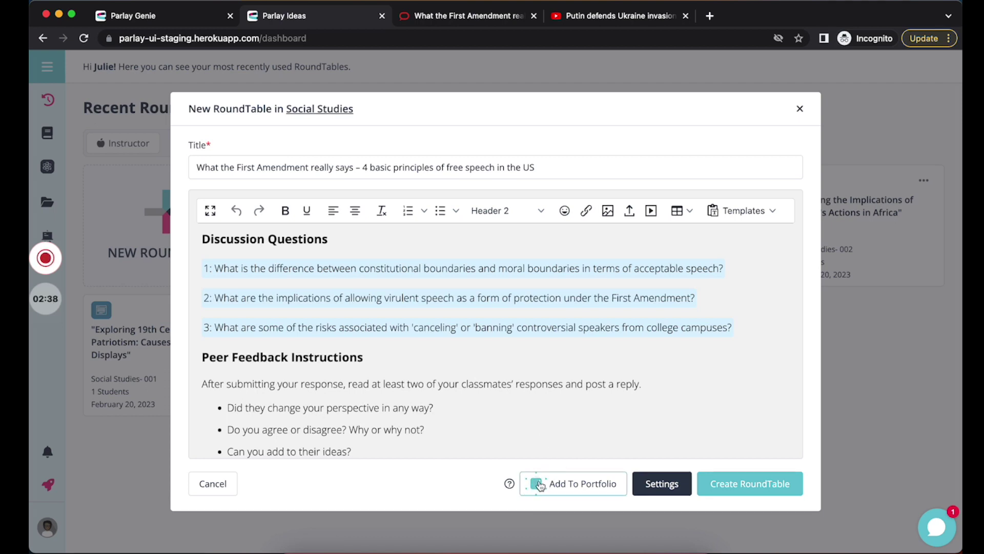
left_click(755, 493)
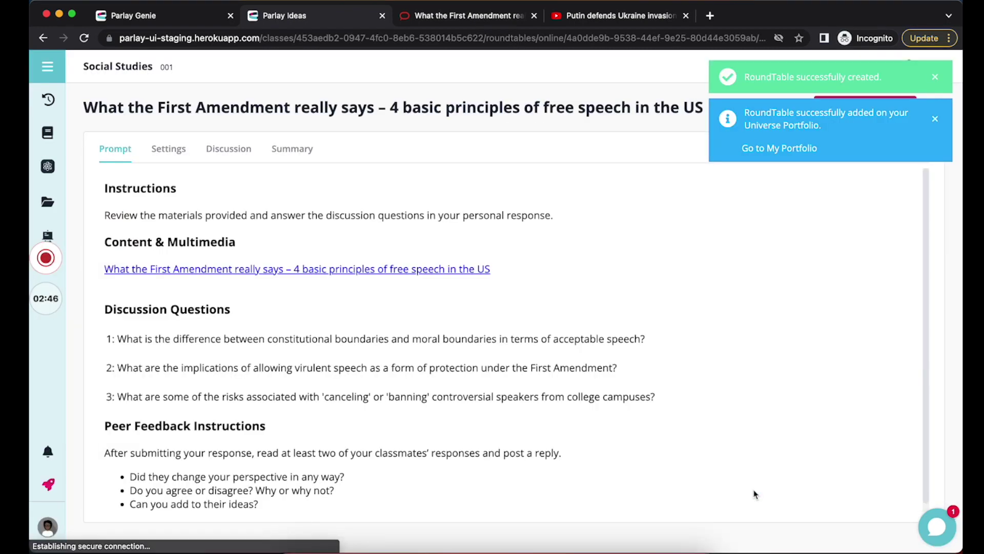
Dismiss both notifications, open and close Invite Students, and return to Recent RoundTables
left_click(936, 121)
left_click(937, 77)
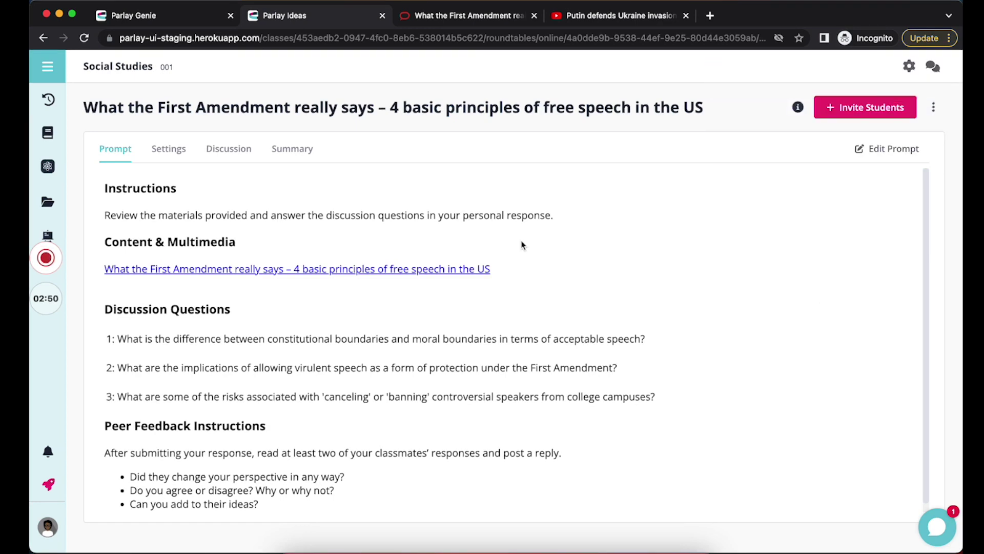
left_click(866, 104)
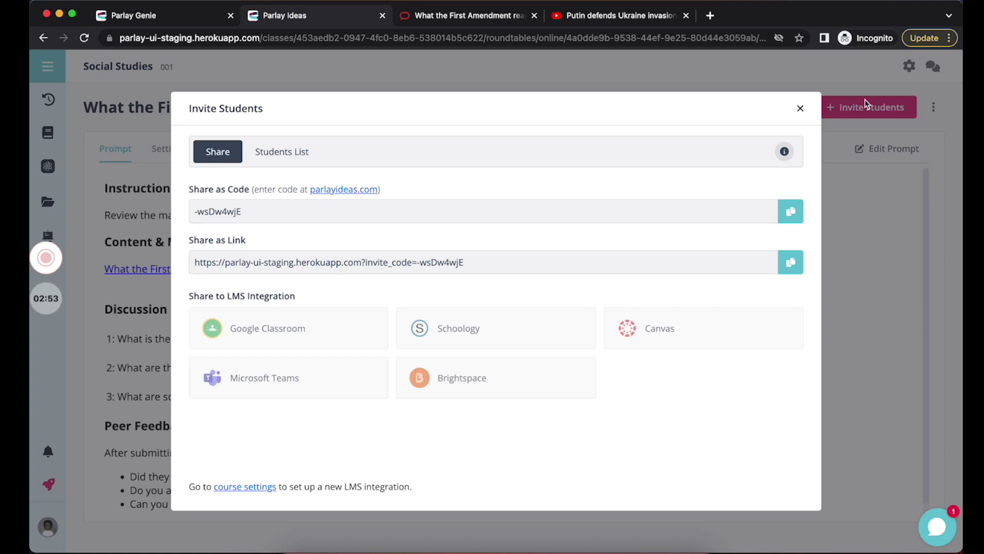
left_click(800, 110)
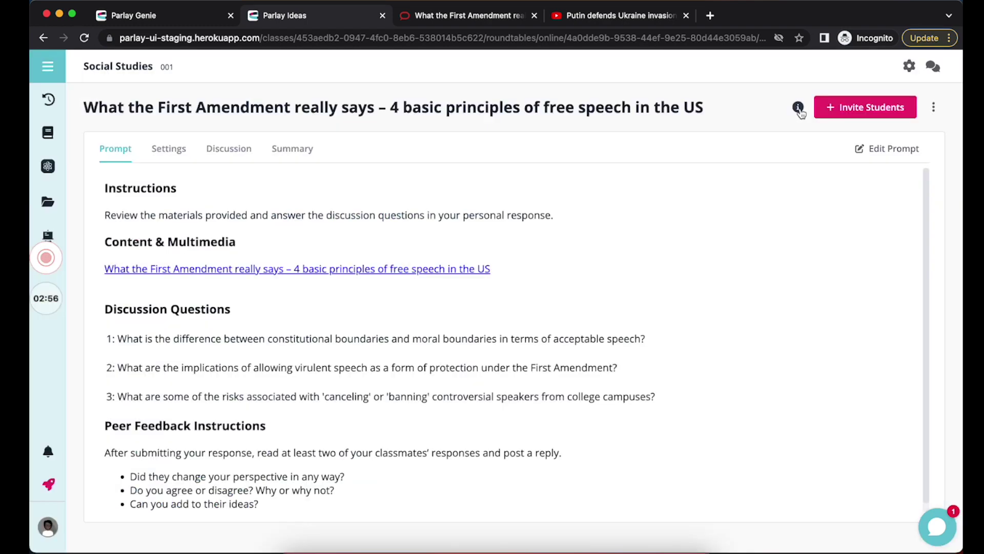
left_click(49, 99)
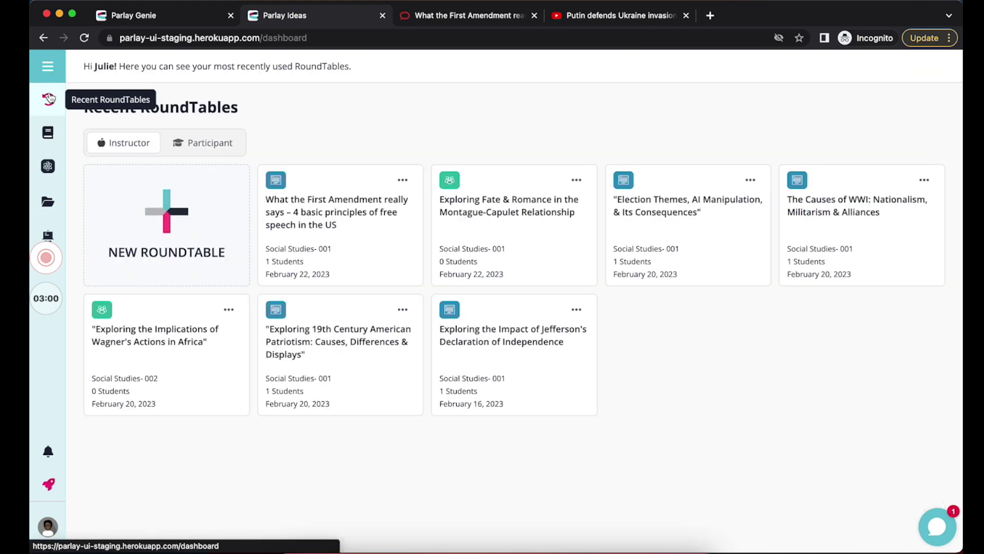
Start a Social Studies Parlay Genie RoundTable from URL Media and visit the Ukraine YouTube video
left_click(202, 219)
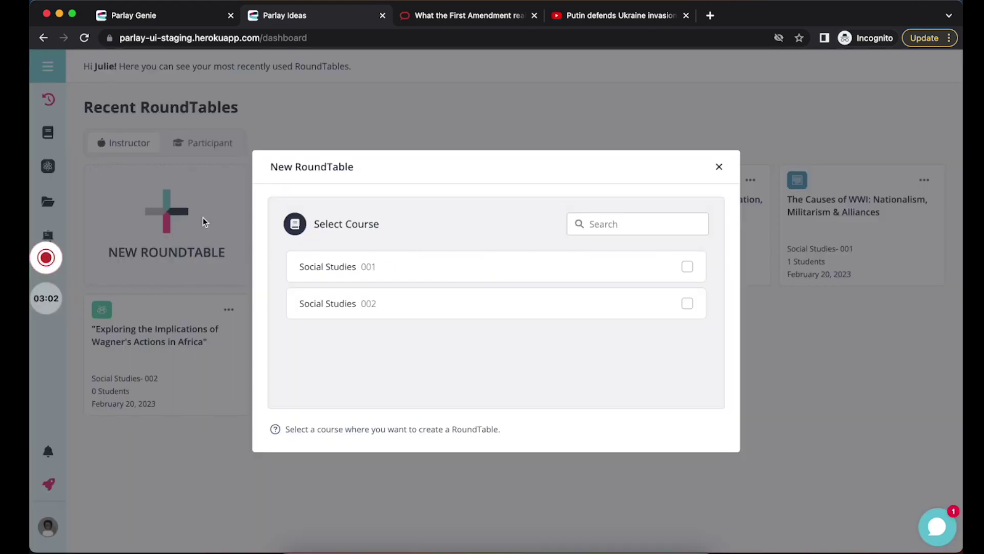
left_click(330, 277)
left_click(330, 280)
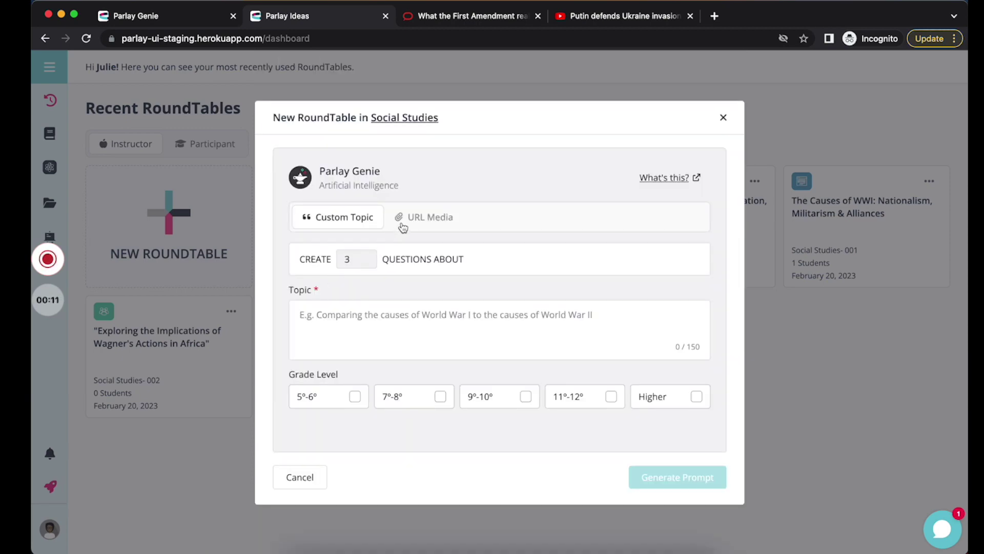
left_click(402, 222)
left_click(580, 17)
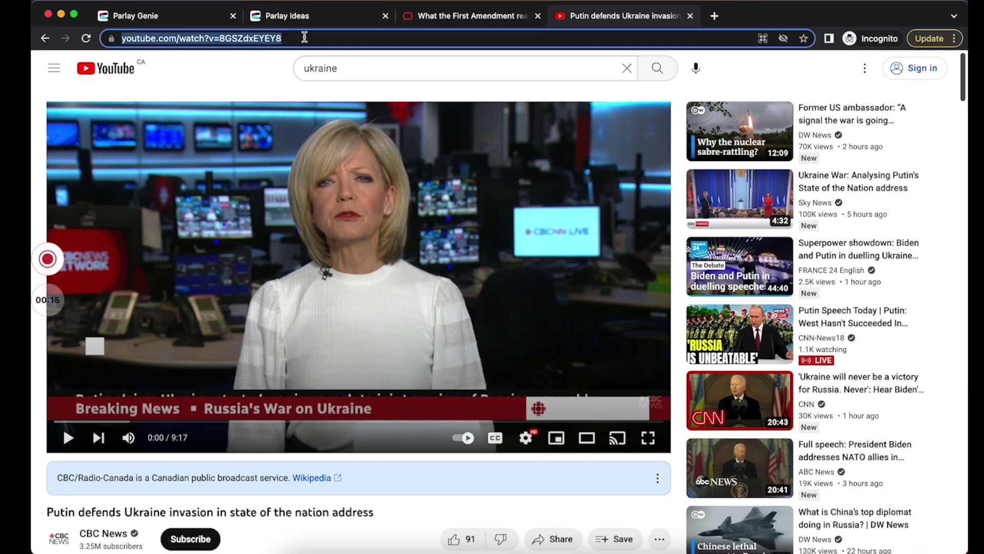
Paste the YouTube video link, tick grades 9º-10º, and generate the prompt
left_click(292, 16)
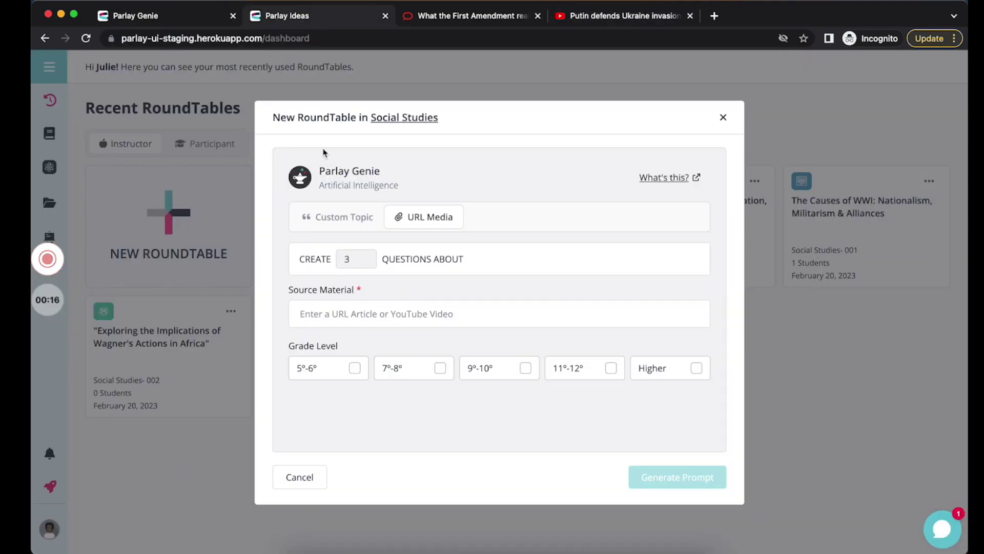
left_click(372, 312)
type("https://www.youtube.com/watch?v=8GSZdxEYEY8")
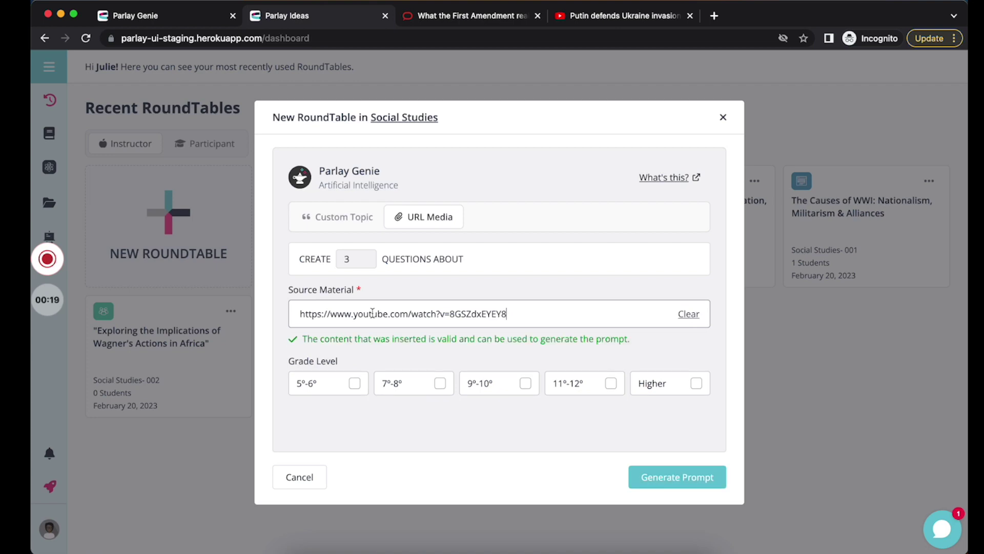
left_click(523, 384)
left_click(689, 482)
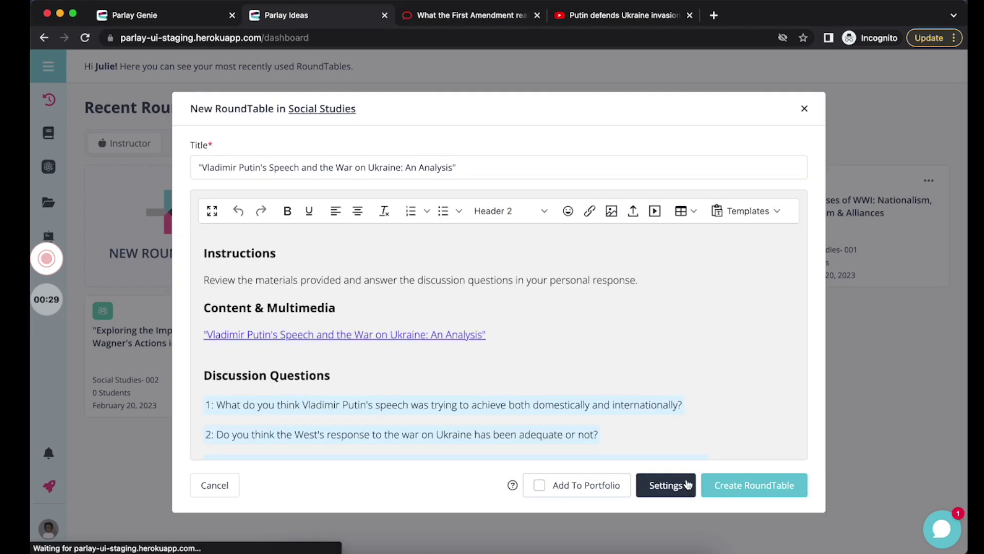
scroll(639, 335, "down", 1)
scroll(640, 336, "down", 3)
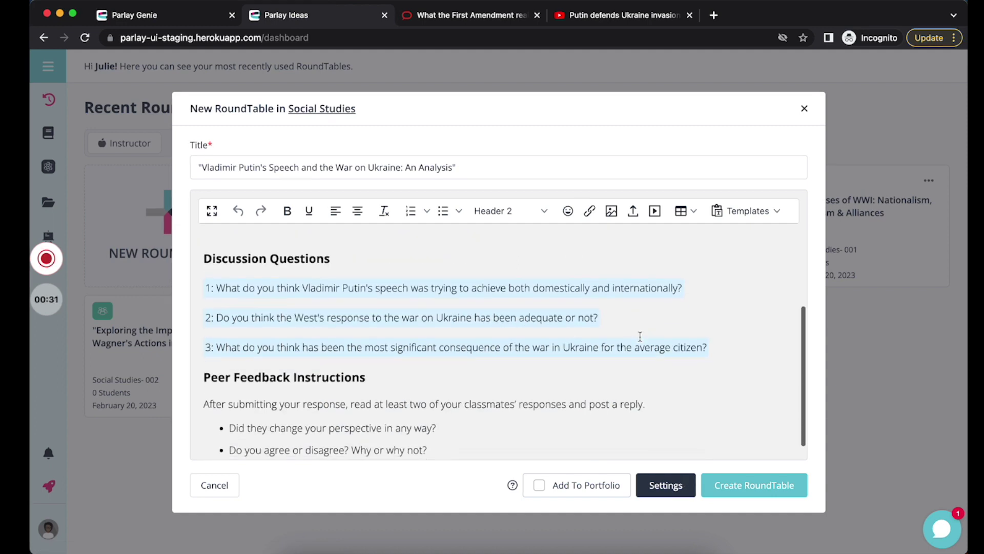
scroll(640, 336, "down", 1)
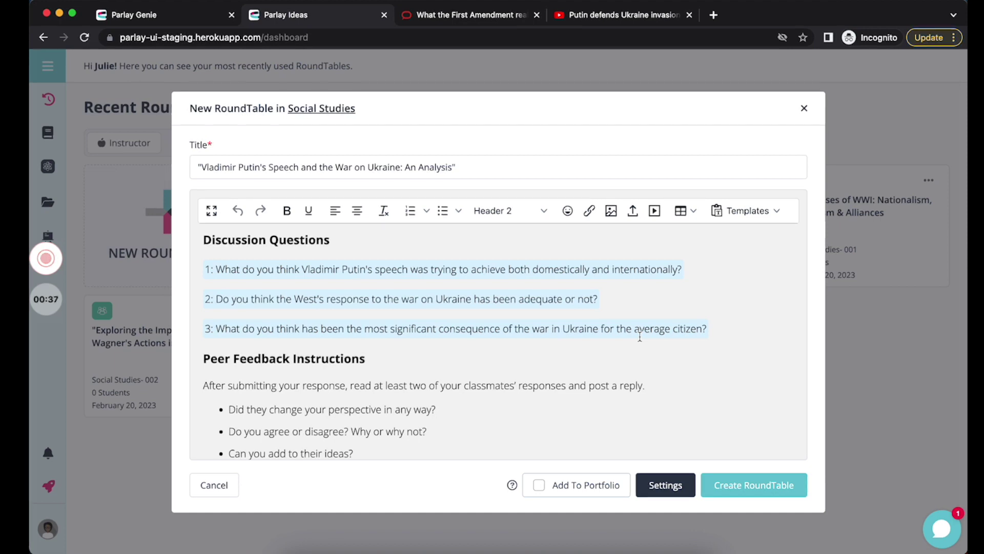
scroll(639, 336, "up", 3)
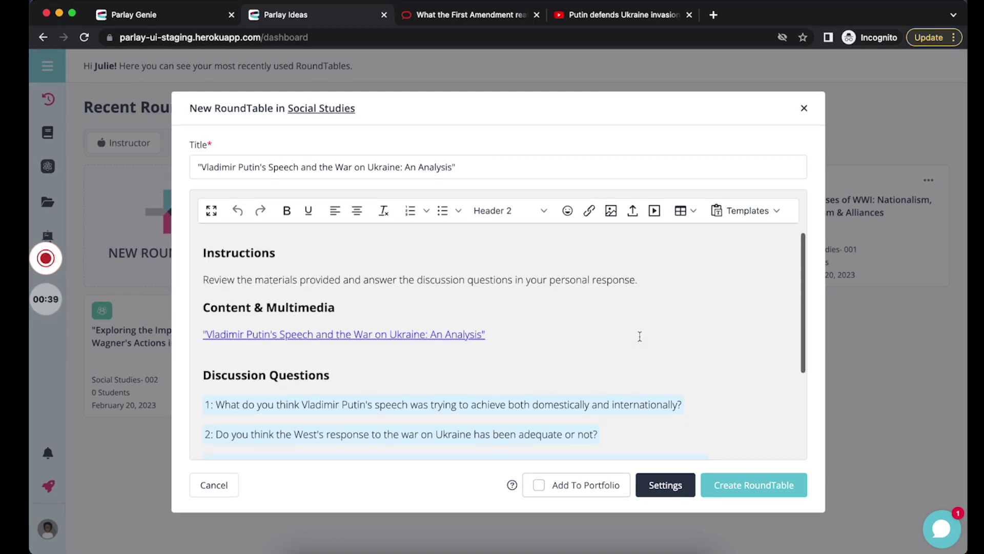
Create the Putin Ukraine speech RoundTable from the reviewed draft
left_click(758, 491)
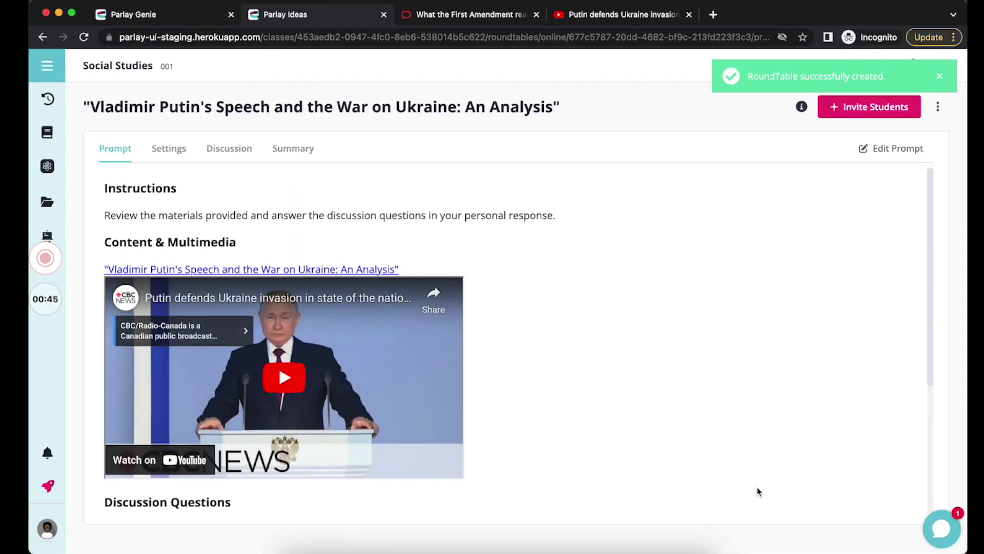
scroll(588, 353, "down", 1)
scroll(588, 353, "down", 3)
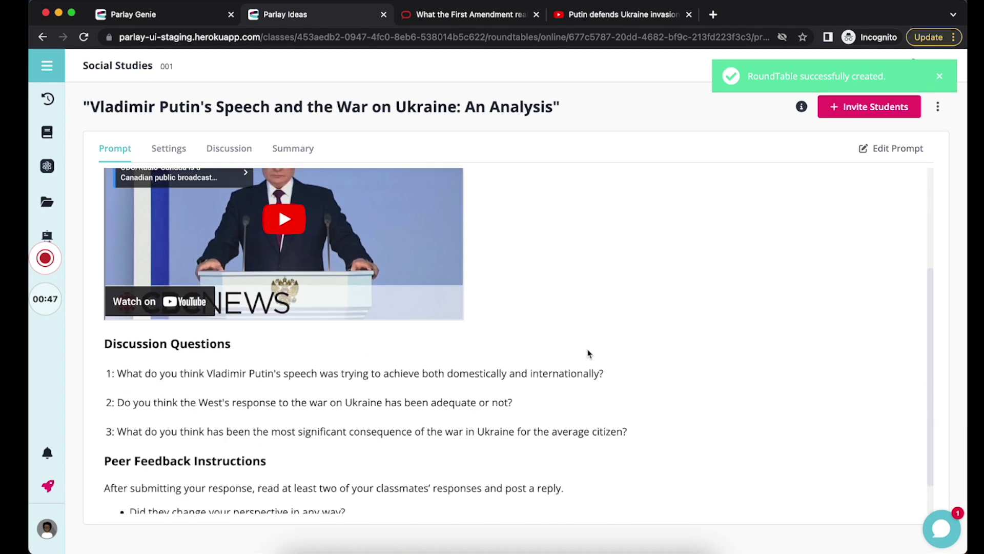
scroll(588, 353, "down", 1)
scroll(588, 353, "up", 2)
scroll(588, 353, "up", 3)
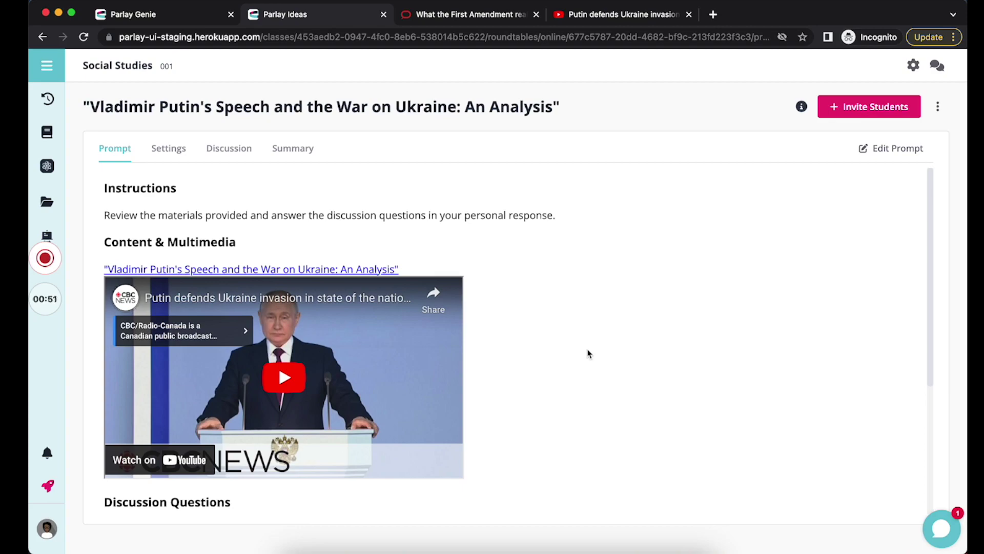
Open the Putin Ukraine speech RoundTable to view its embedded video and three discussion questions
left_click(44, 258)
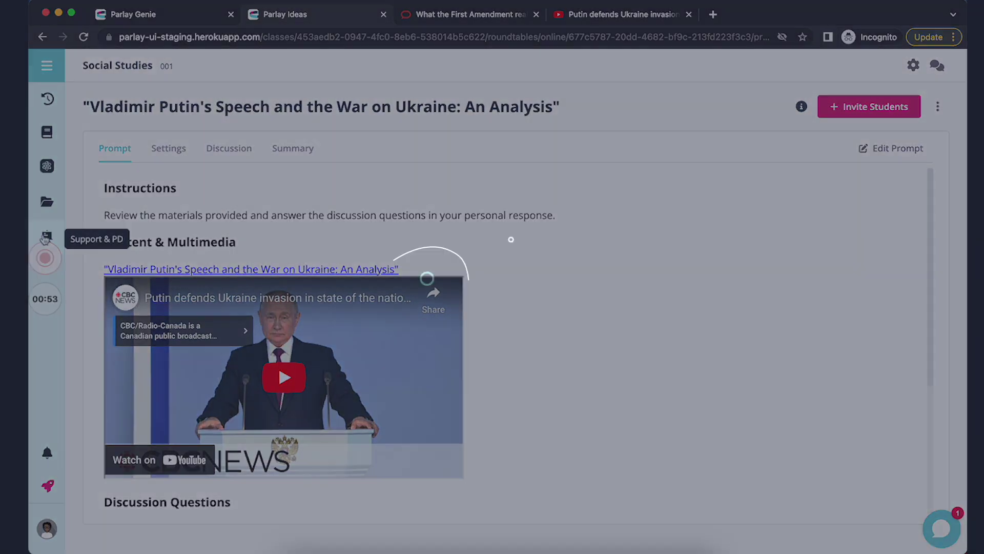